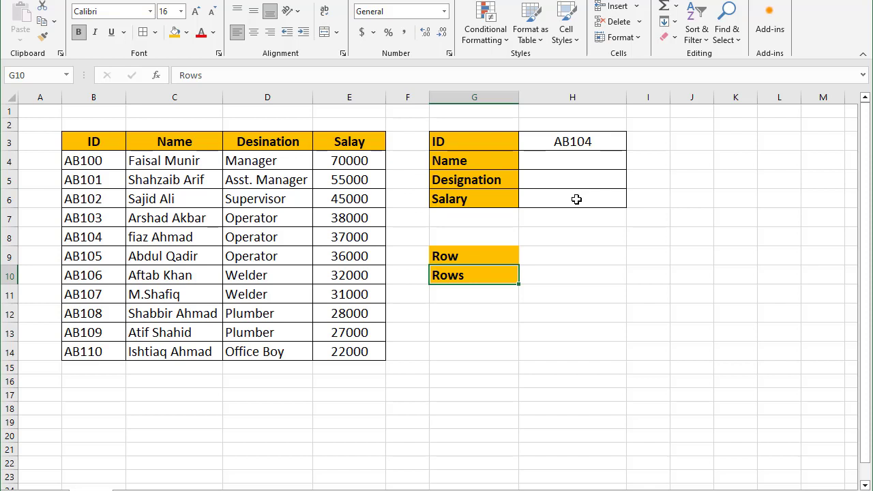
# - Examine the employee table's column headings and the ID, Name, Designation and Salary cells of the lookup form
pyautogui.click(94, 147)
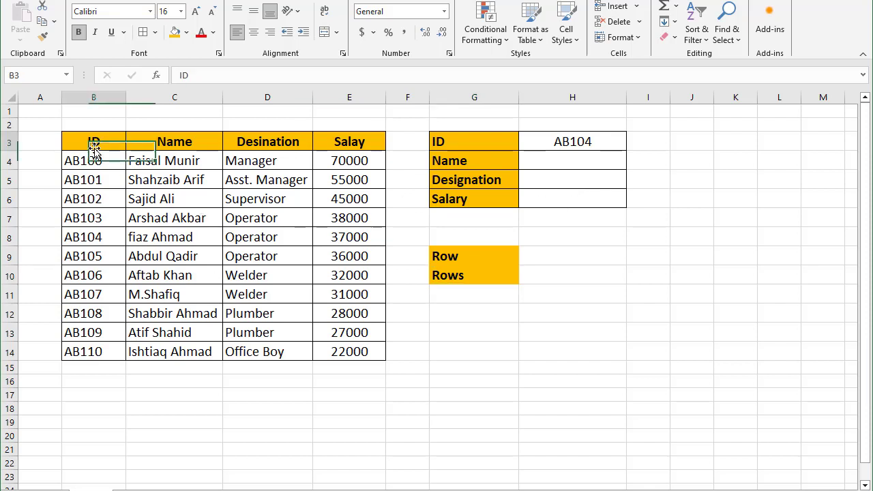
pyautogui.click(164, 143)
pyautogui.click(273, 147)
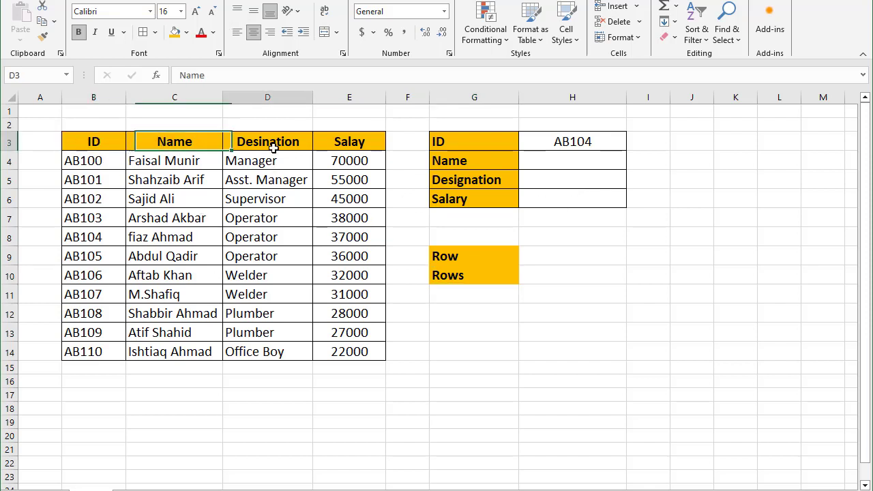
pyautogui.click(341, 142)
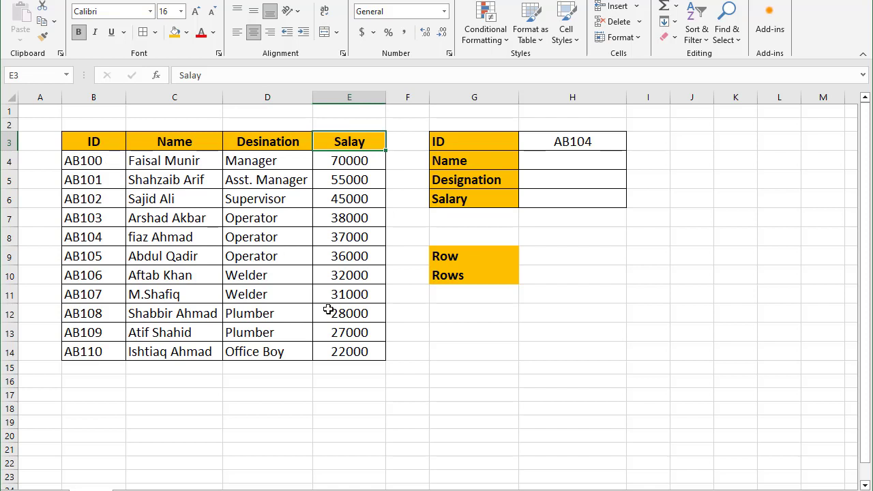
pyautogui.click(580, 142)
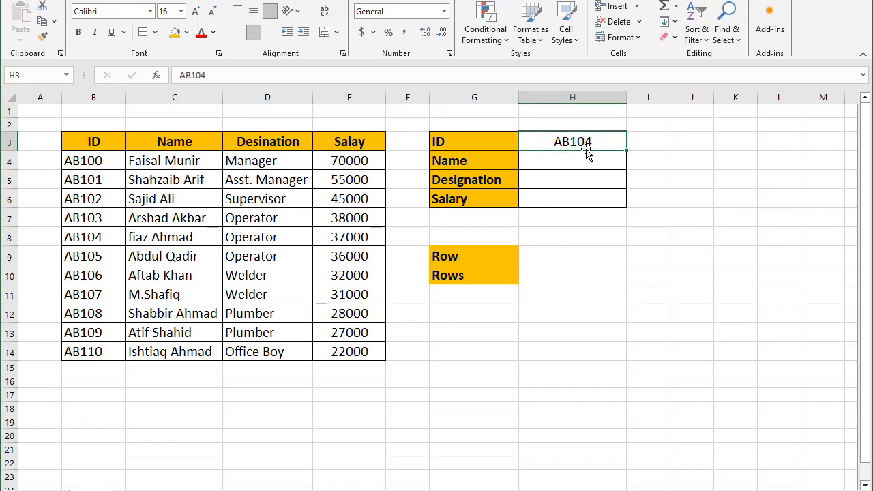
pyautogui.click(577, 162)
pyautogui.click(580, 178)
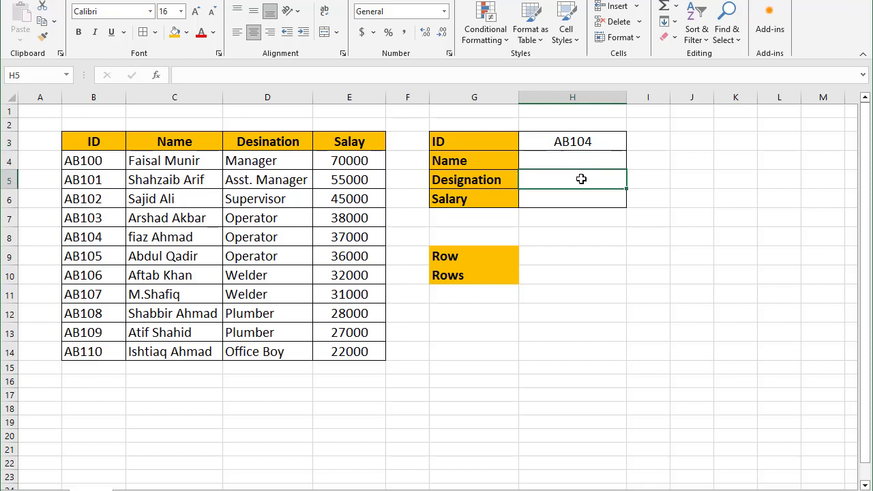
pyautogui.click(580, 198)
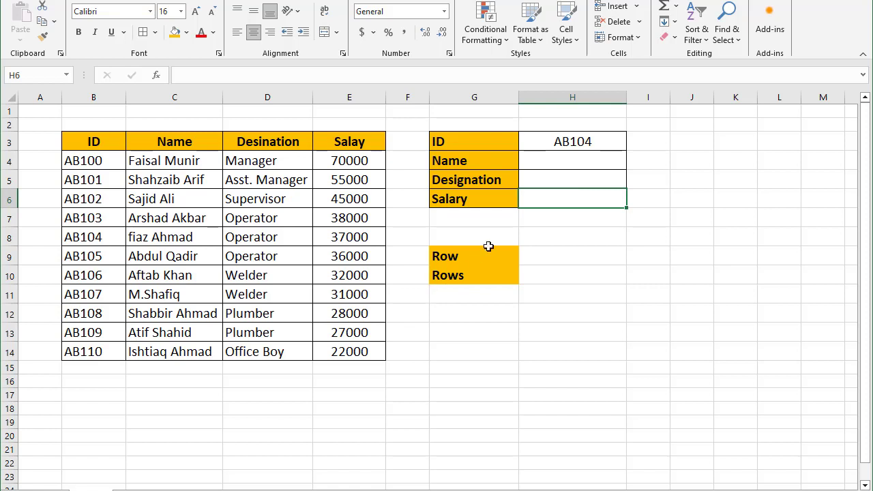
pyautogui.click(570, 163)
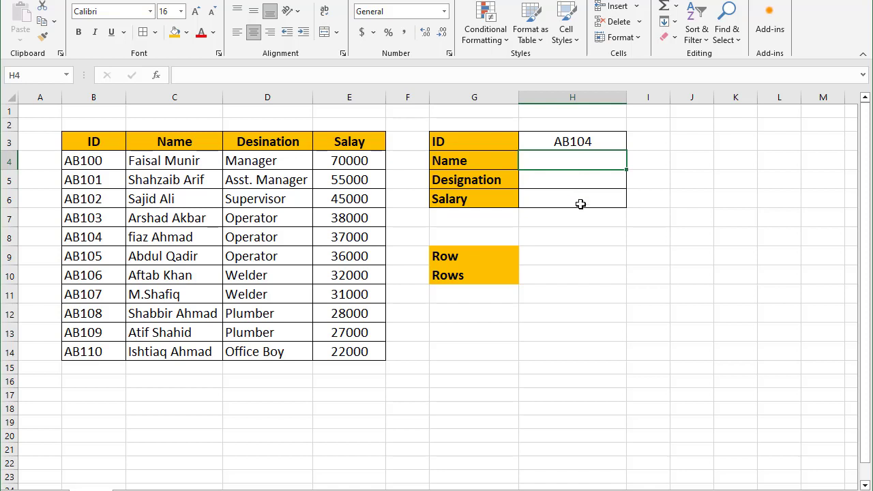
pyautogui.click(485, 312)
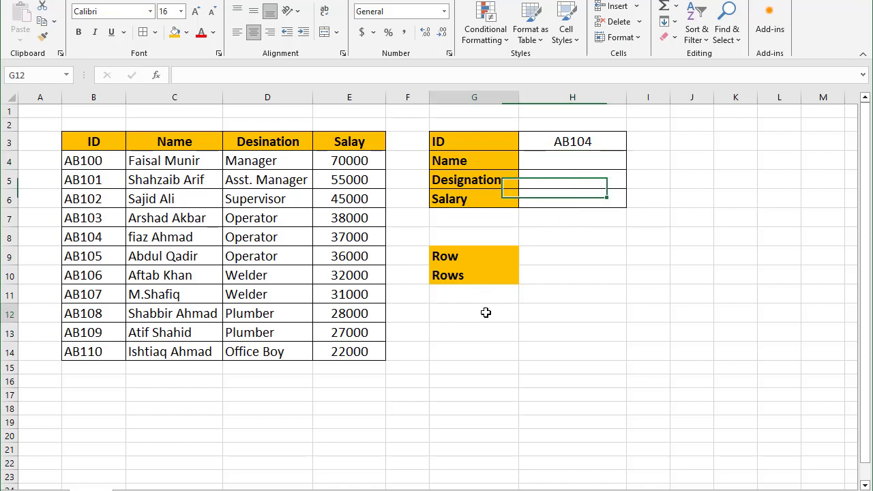
pyautogui.click(545, 315)
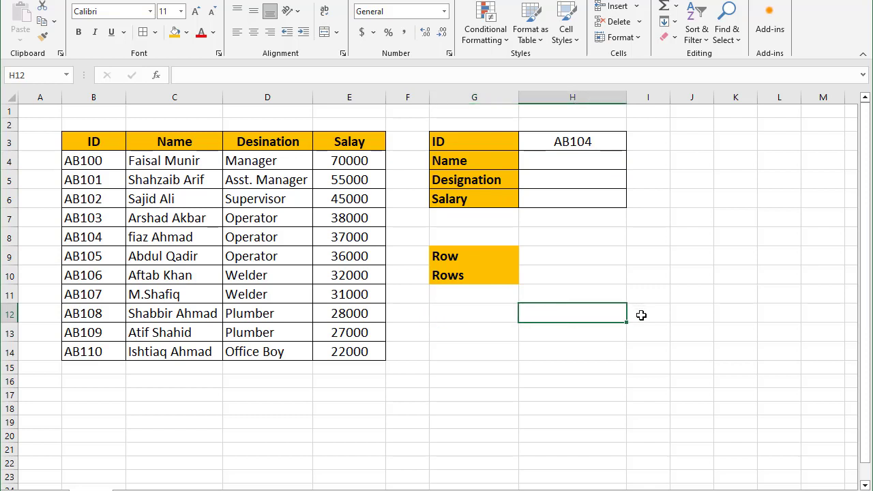
pyautogui.click(641, 317)
pyautogui.click(688, 317)
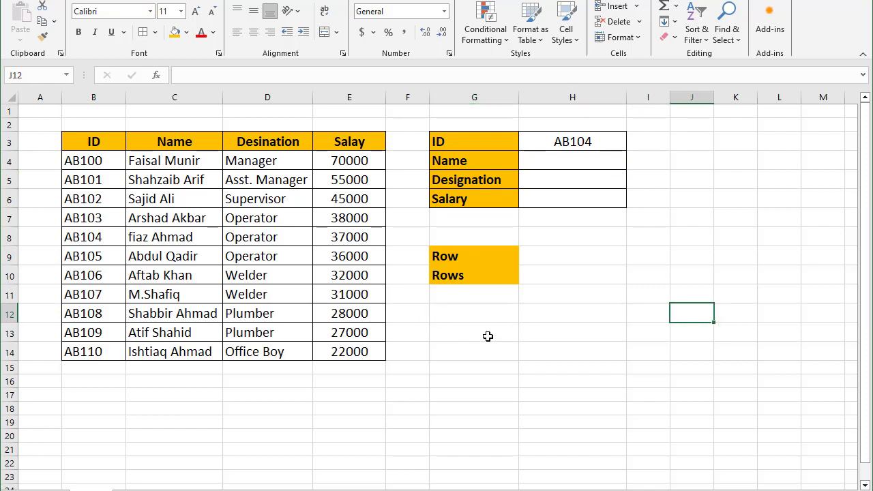
pyautogui.click(539, 336)
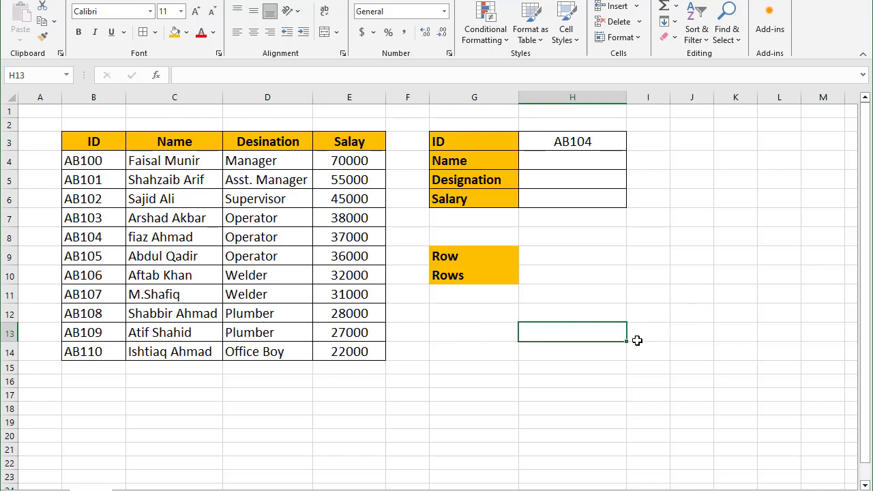
pyautogui.click(607, 310)
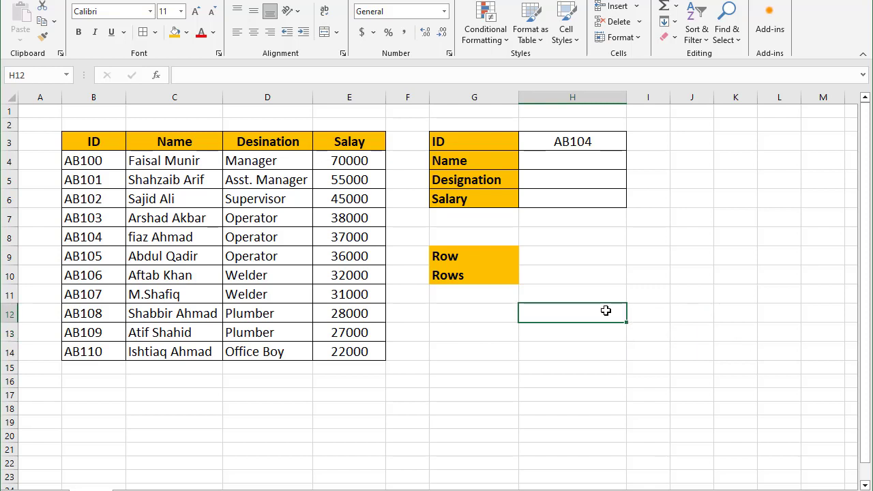
pyautogui.click(573, 165)
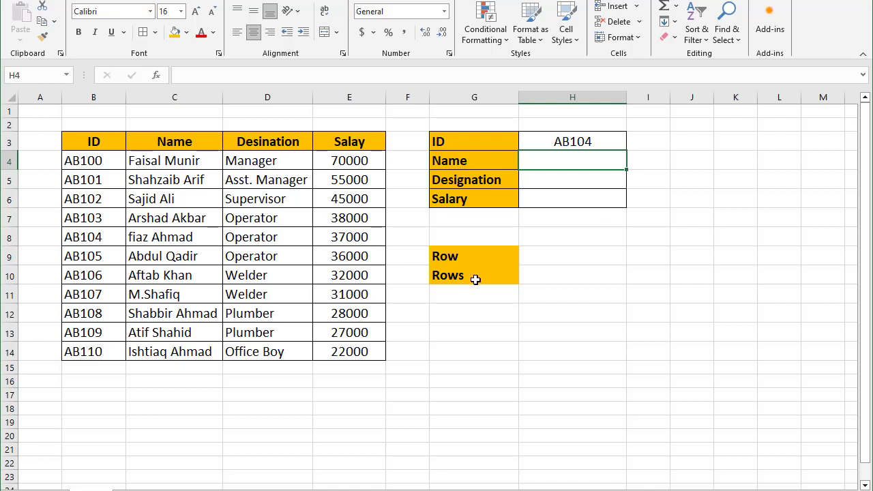
# - Enter the formula =ROW(J2) in cell H9 beside the Row label and review its reference
pyautogui.click(498, 259)
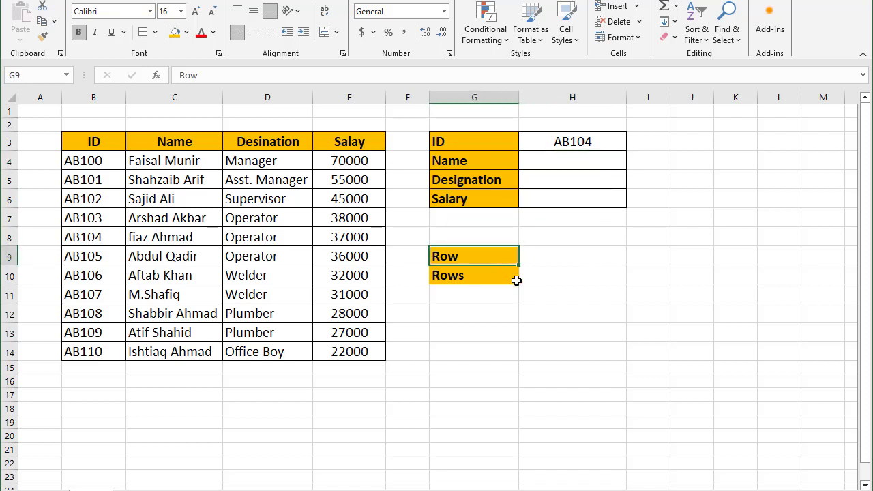
pyautogui.click(554, 262)
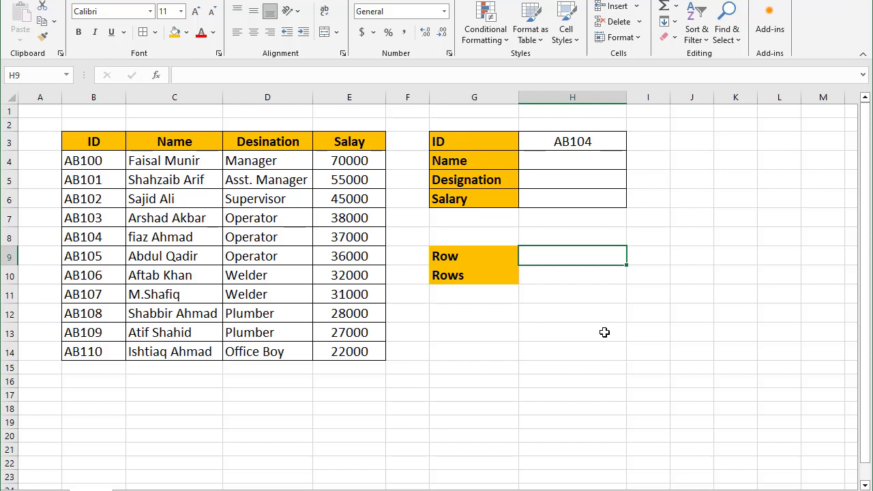
pyautogui.write('=row')
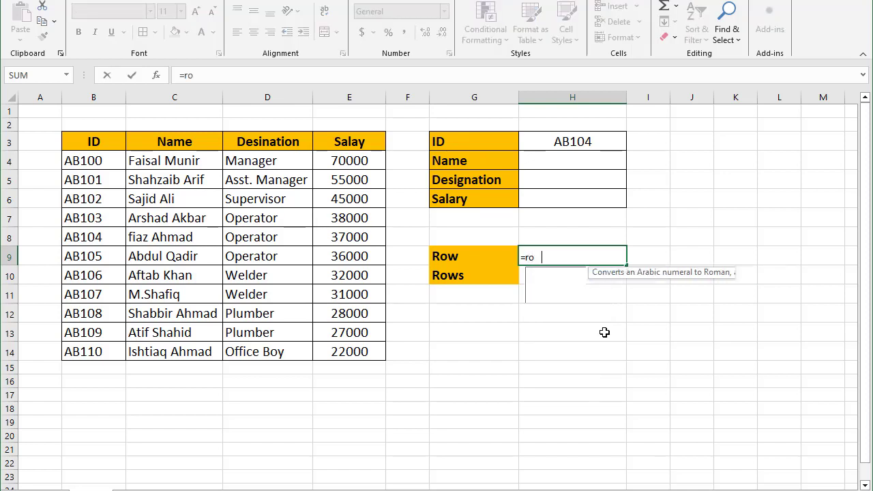
pyautogui.press('Tab')
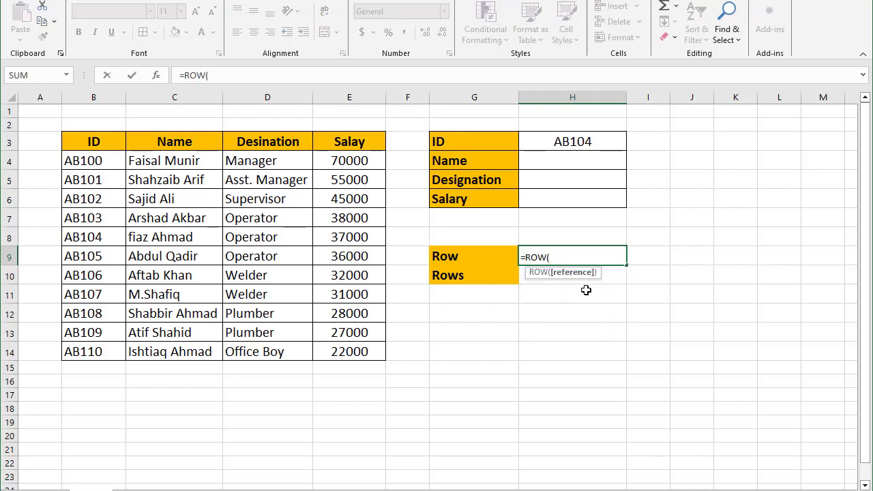
pyautogui.click(698, 127)
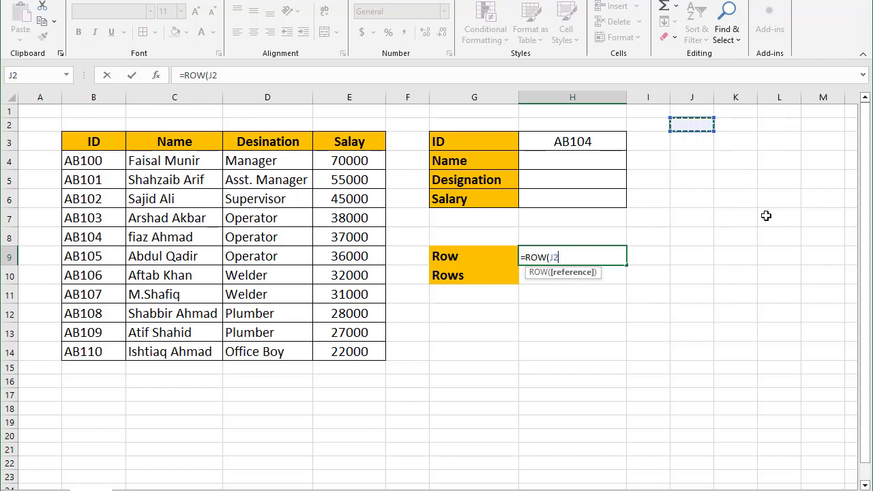
pyautogui.write(')')
pyautogui.press('Return')
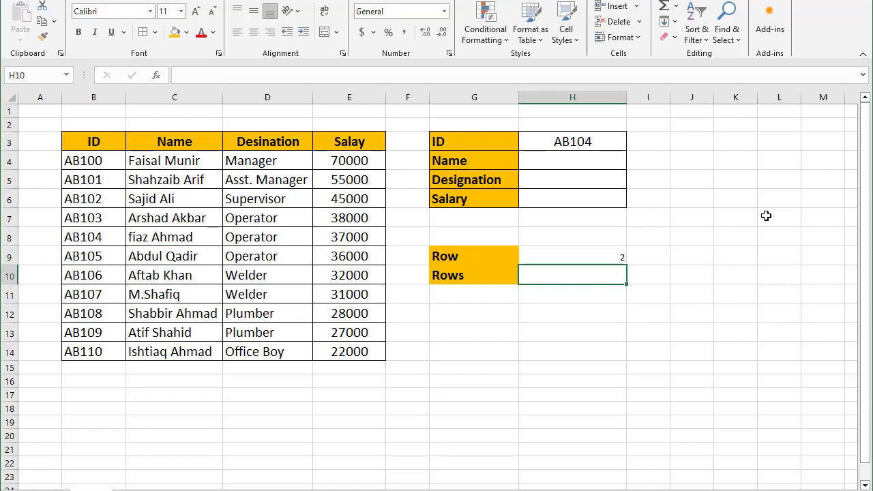
pyautogui.click(619, 257)
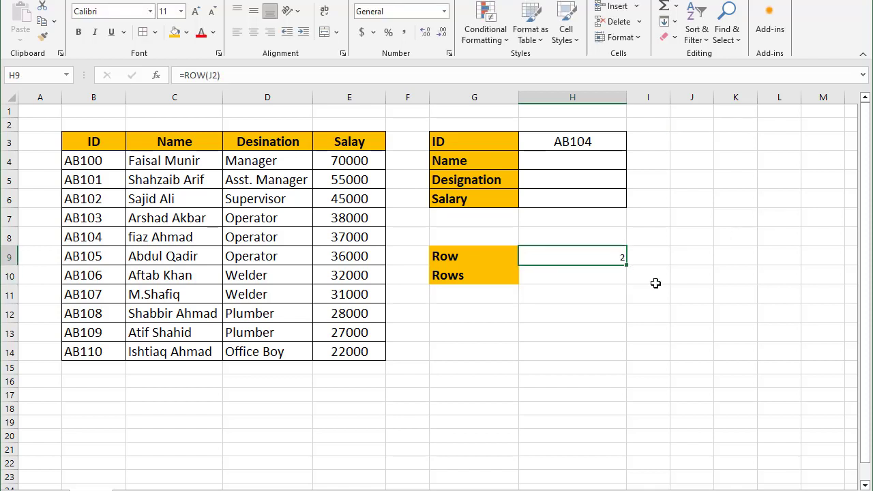
pyautogui.doubleClick(600, 253)
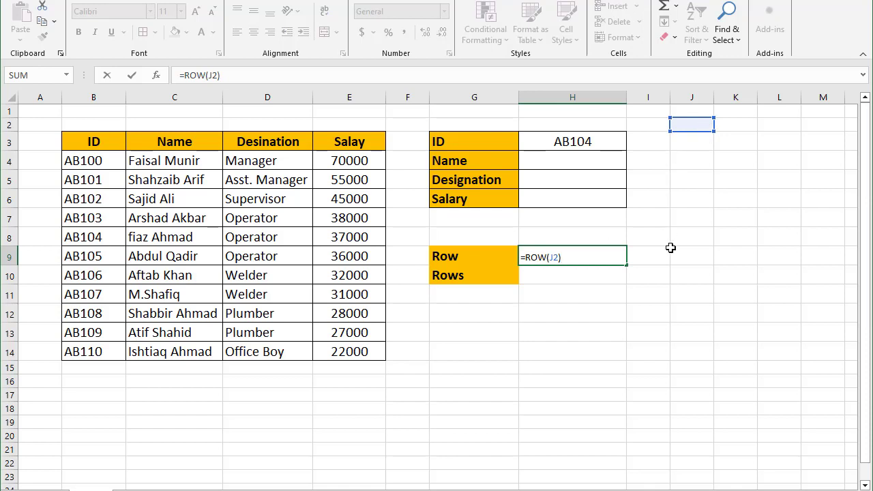
pyautogui.press('Return')
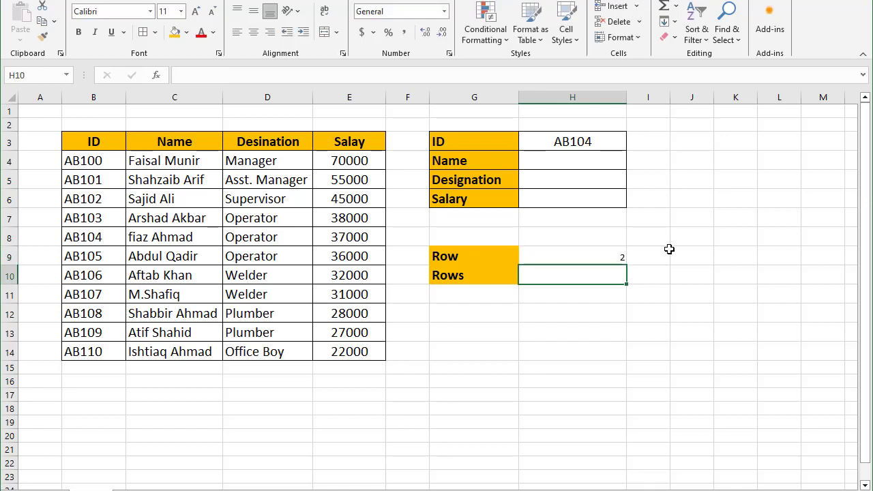
pyautogui.click(612, 255)
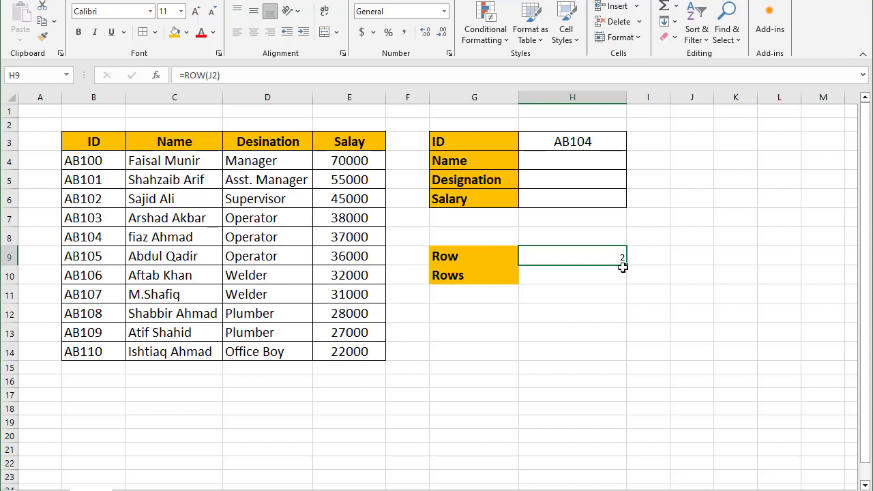
# - Enter =ROW() without a reference in cell I9 and check the formula
pyautogui.click(662, 260)
pyautogui.write('=')
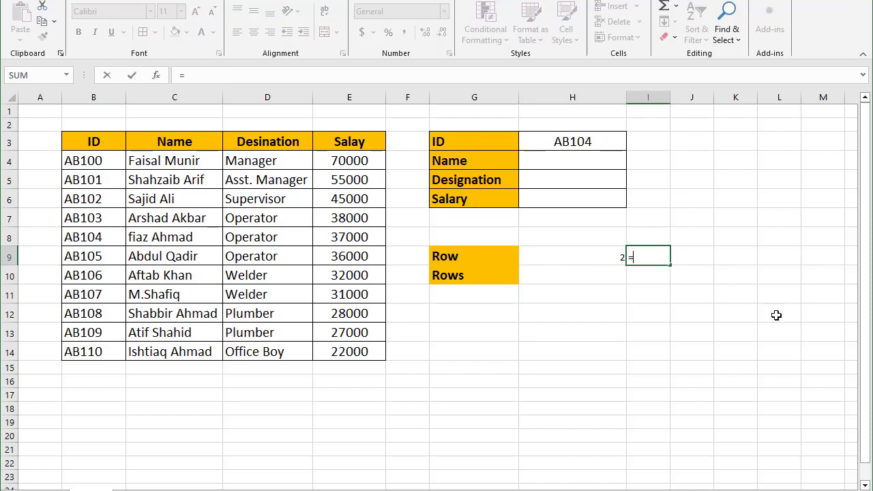
pyautogui.write('row()')
pyautogui.press('Return')
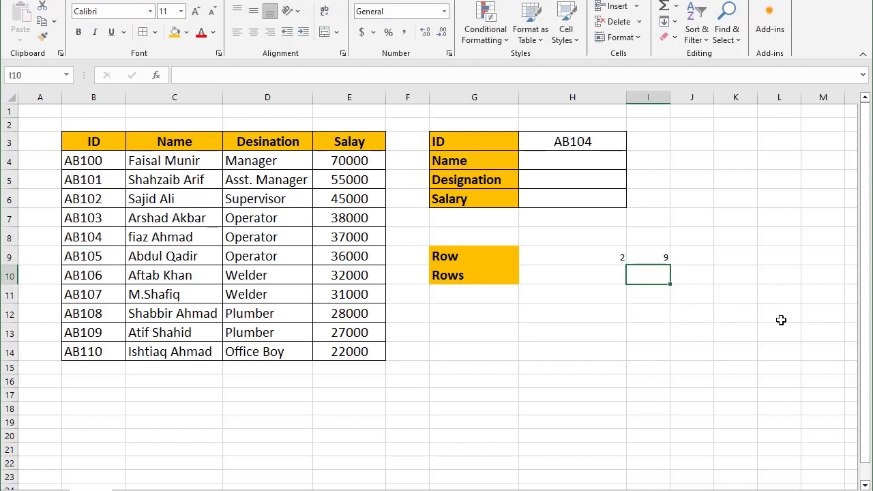
pyautogui.click(654, 258)
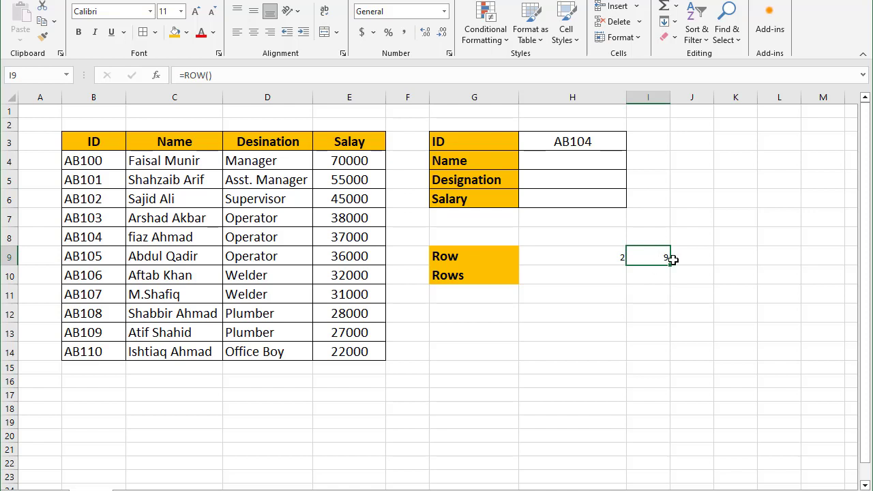
# - Enter the formula =ROWS(K3:K7) in cell H10 beside the Rows label and review its range
pyautogui.click(554, 278)
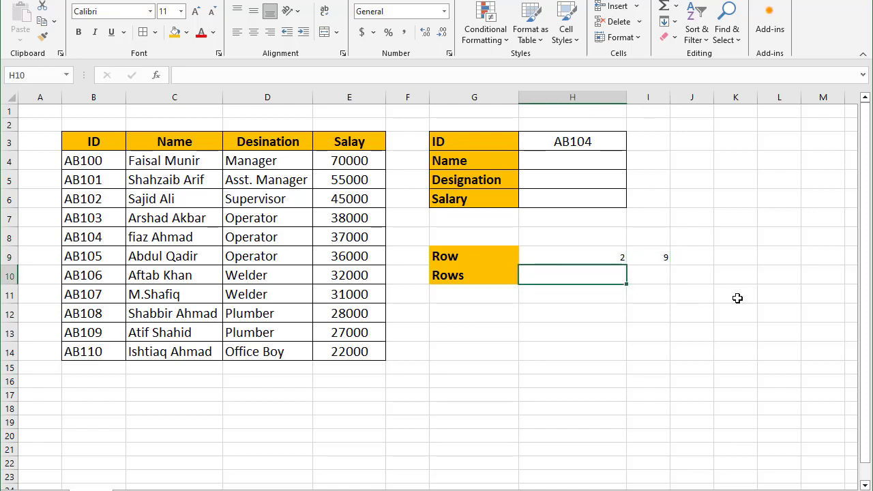
pyautogui.write('=rows')
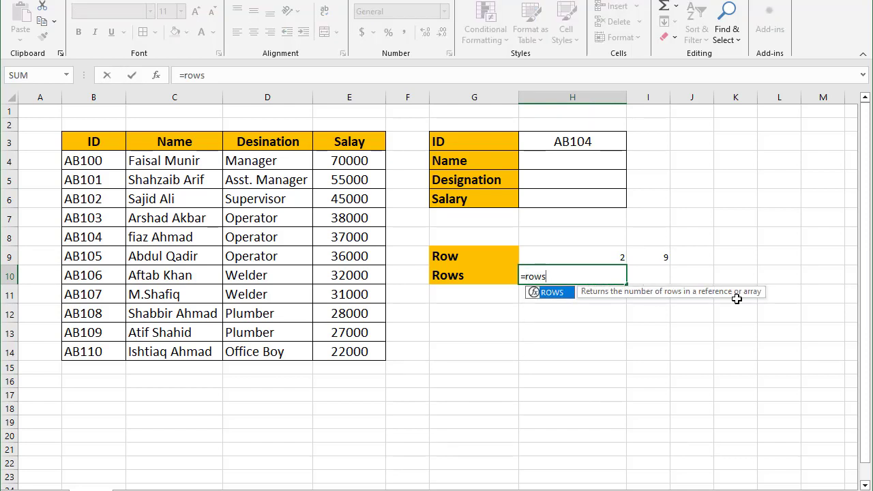
pyautogui.press('Tab')
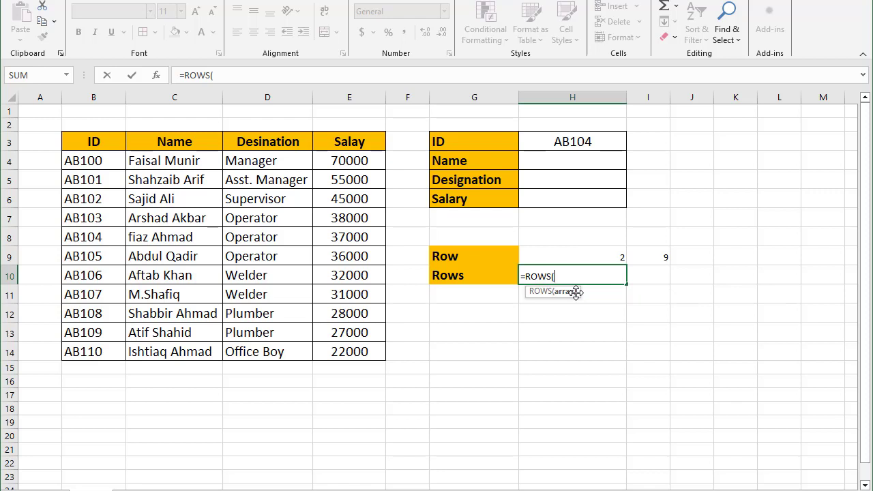
pyautogui.moveTo(733, 144); pyautogui.dragTo(735, 217)
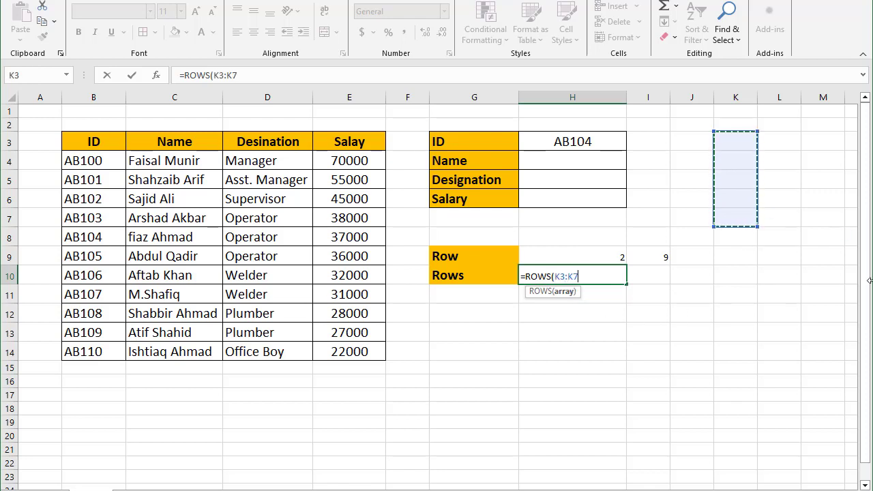
pyautogui.write(')')
pyautogui.press('Return')
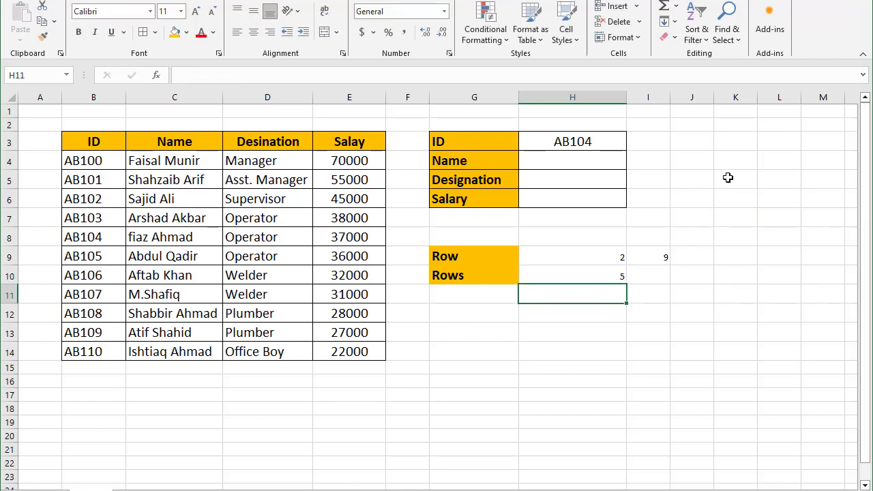
pyautogui.click(607, 277)
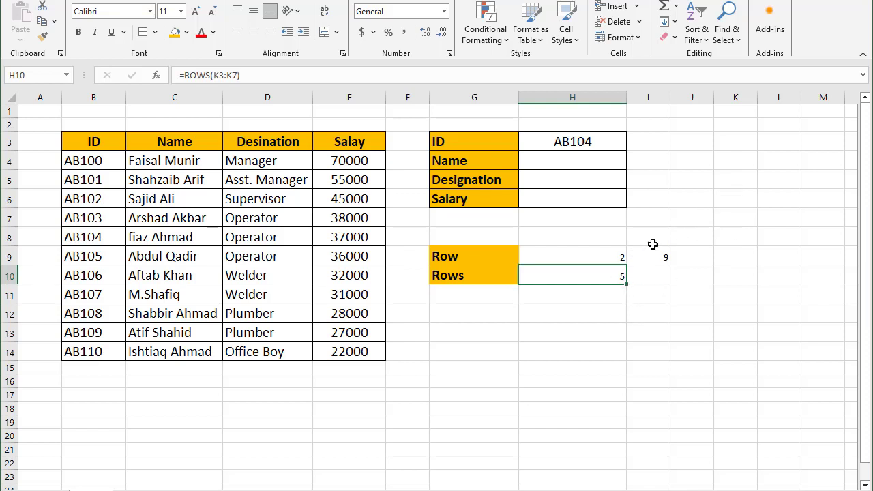
pyautogui.doubleClick(607, 275)
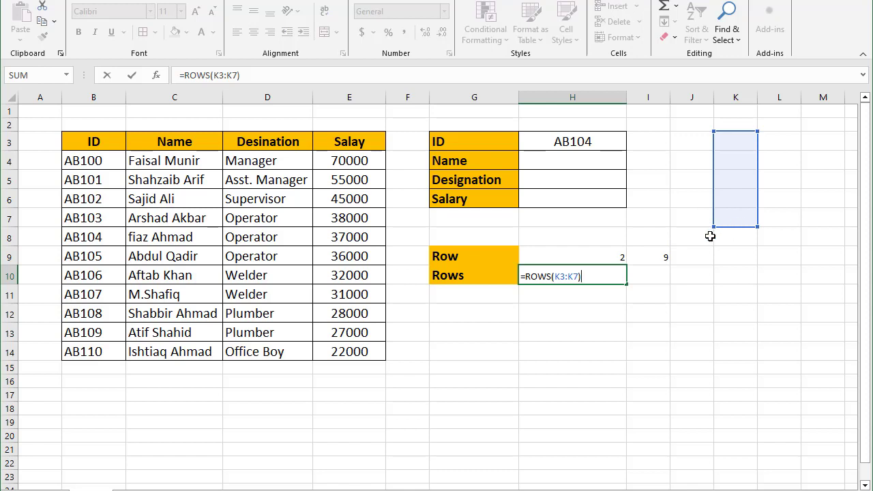
pyautogui.press('Return')
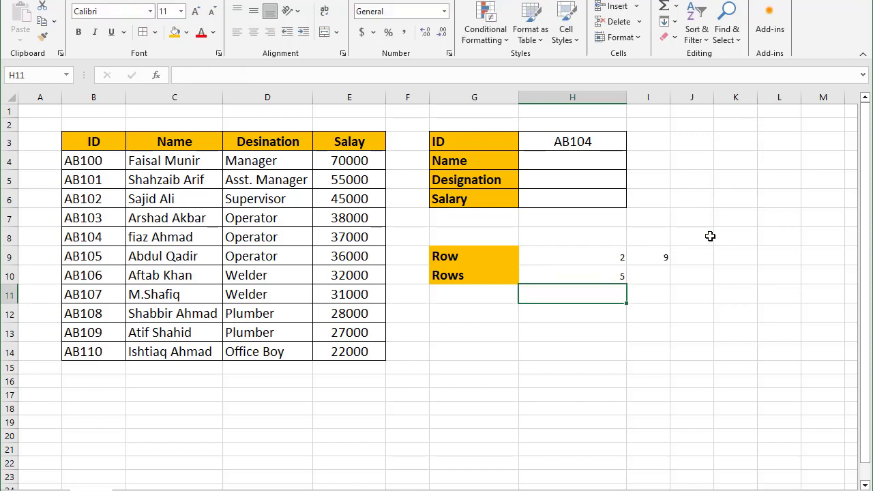
pyautogui.click(599, 277)
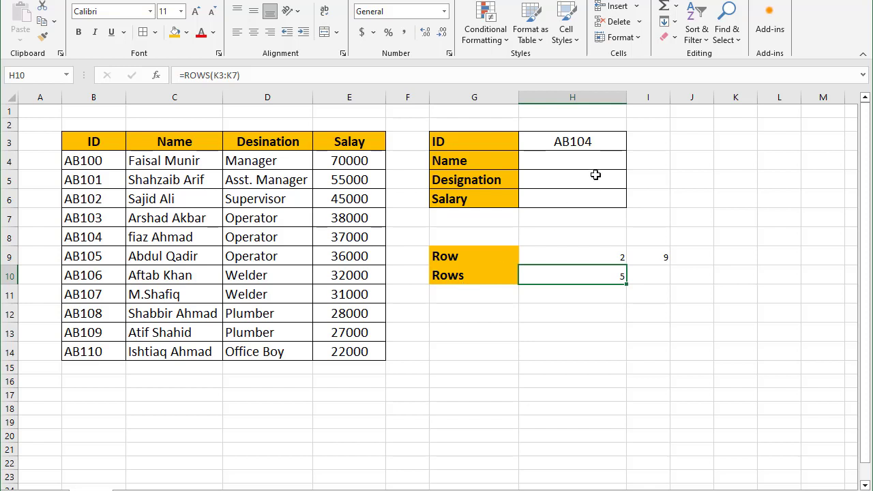
# - Start a VLOOKUP formula in the Name cell H4 with lookup value $H$3 and table array $B$4:$E$14
pyautogui.click(583, 157)
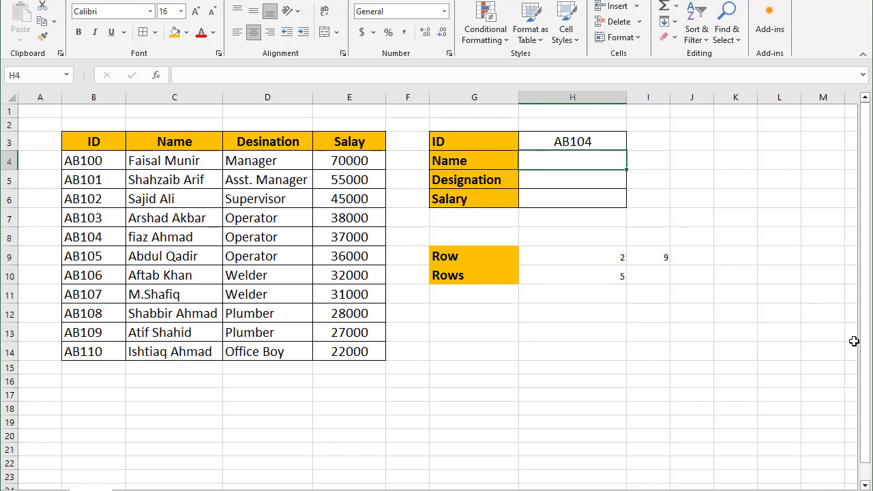
pyautogui.write('=')
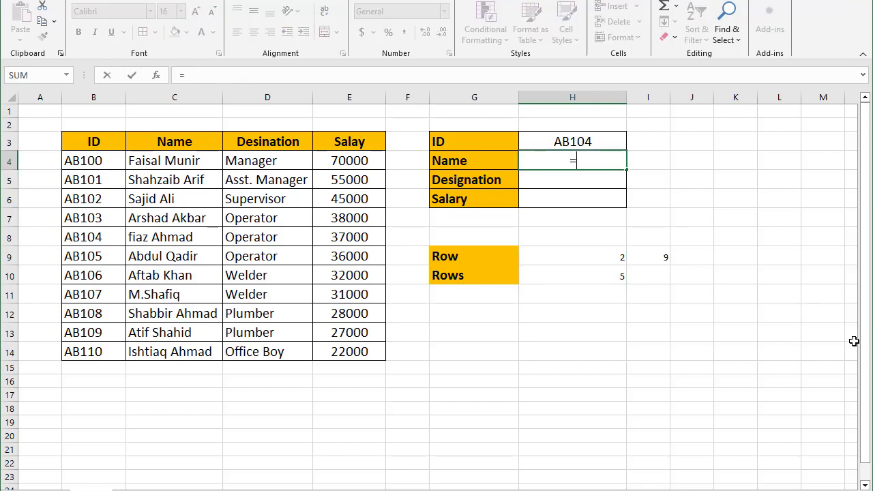
pyautogui.write('vlo')
pyautogui.press('Tab')
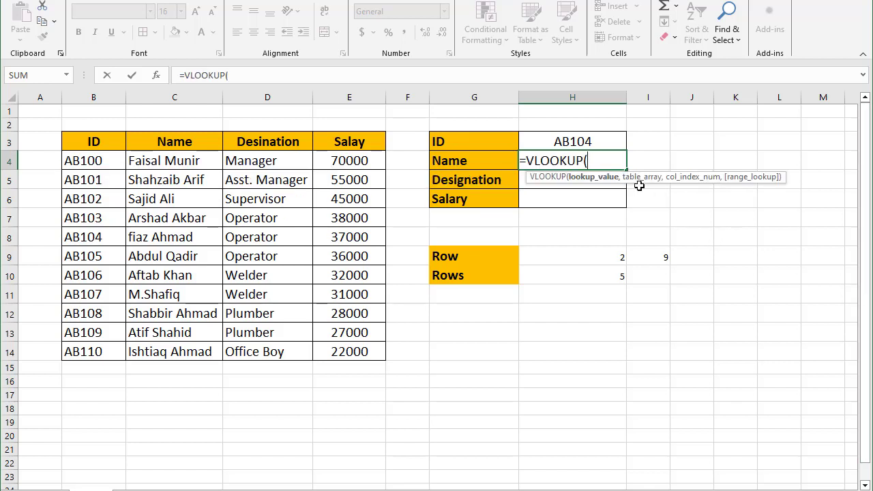
pyautogui.click(576, 139)
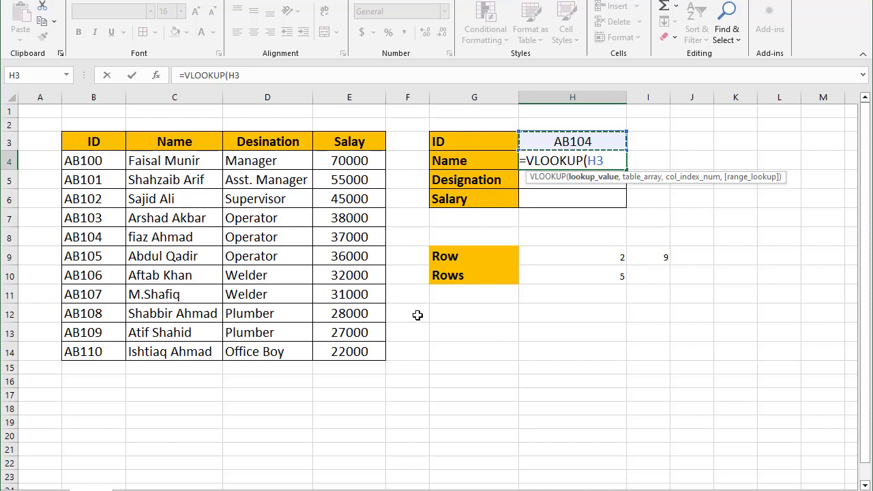
pyautogui.press('F4')
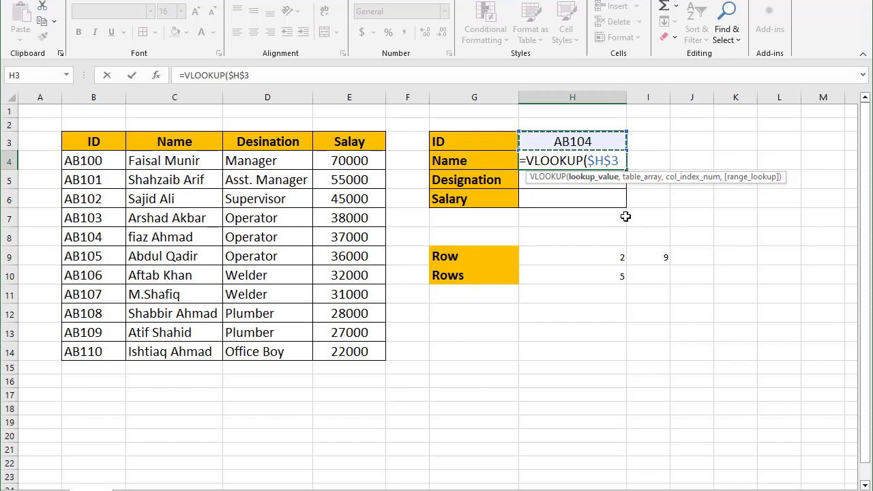
pyautogui.write(',')
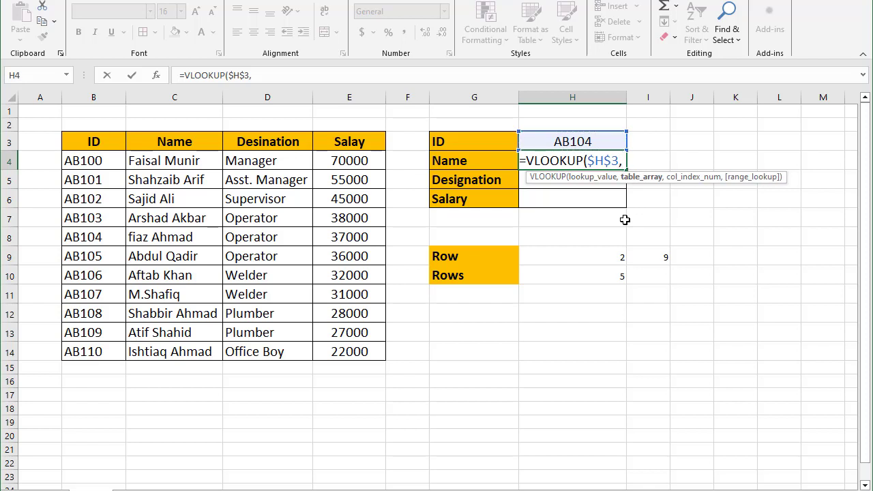
pyautogui.moveTo(109, 161); pyautogui.dragTo(356, 348)
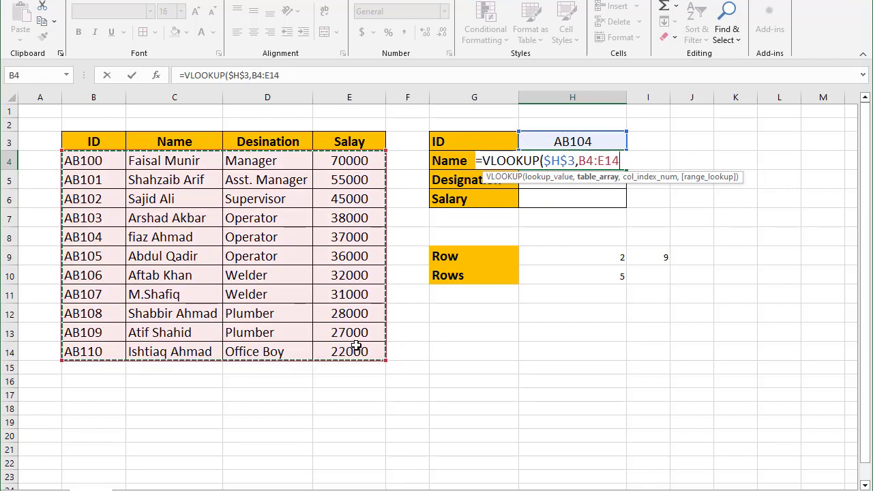
pyautogui.press('F4')
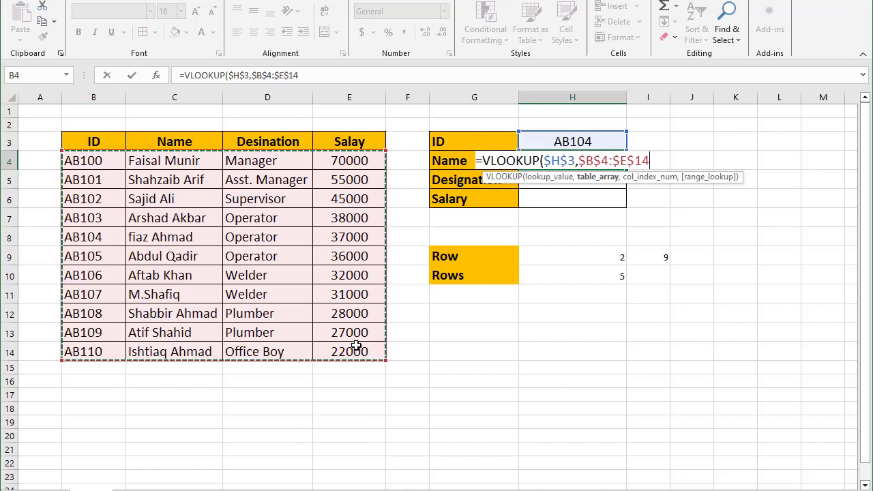
pyautogui.write(',')
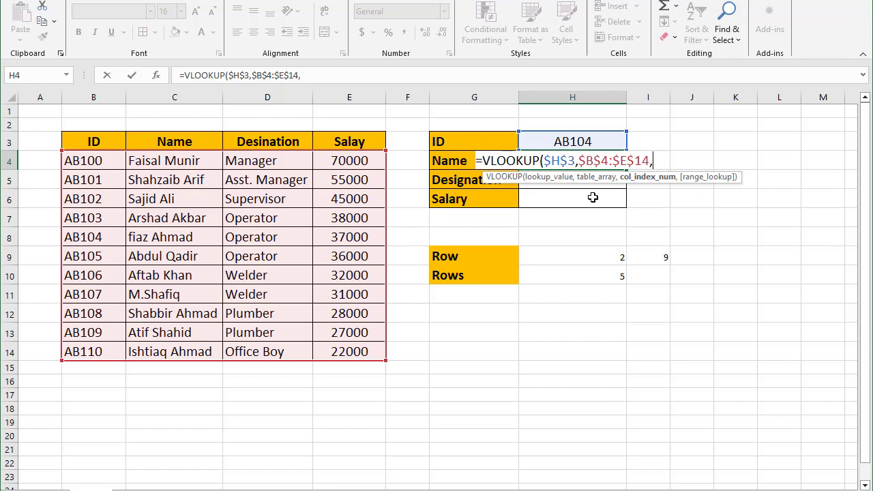
# - Complete the VLOOKUP in H4 with ROW(I2) as the column index and 0 for an exact match
pyautogui.write('row(')
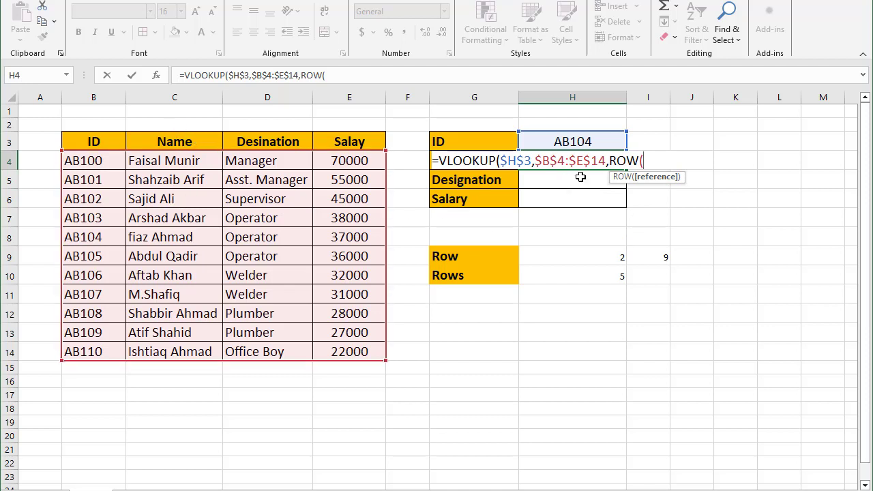
pyautogui.click(645, 126)
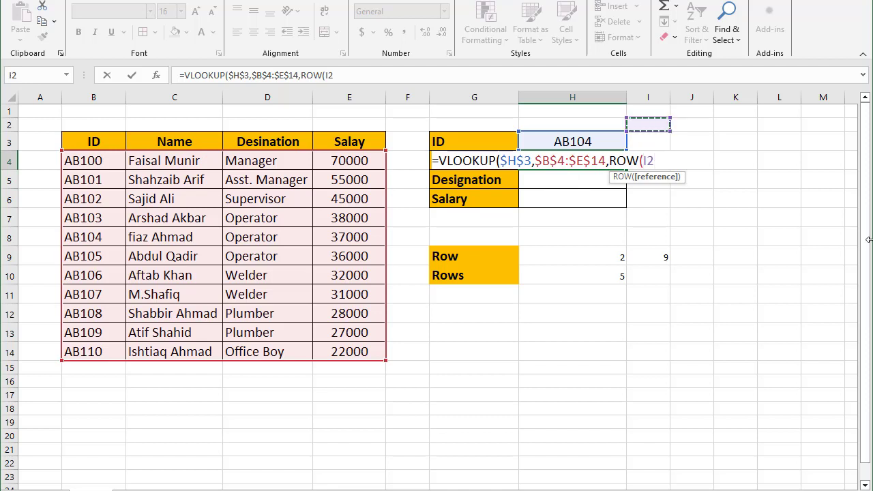
pyautogui.write(')')
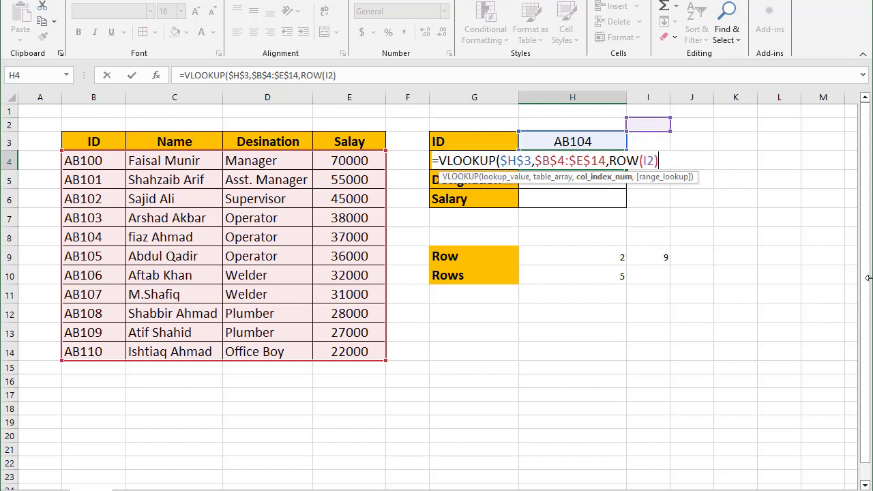
pyautogui.write(',')
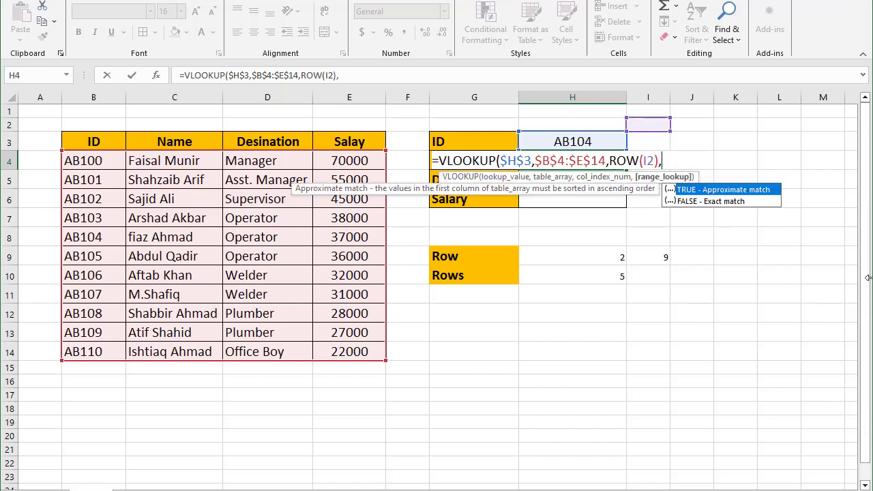
pyautogui.write('0)')
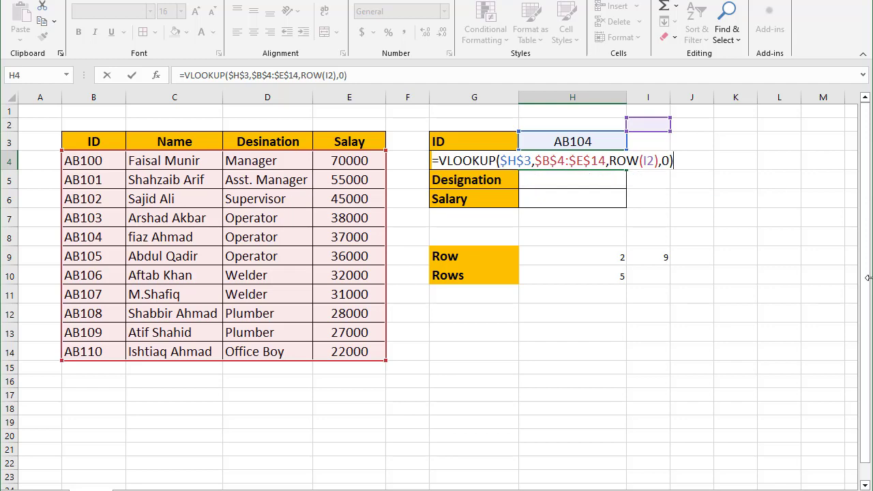
pyautogui.press('Return')
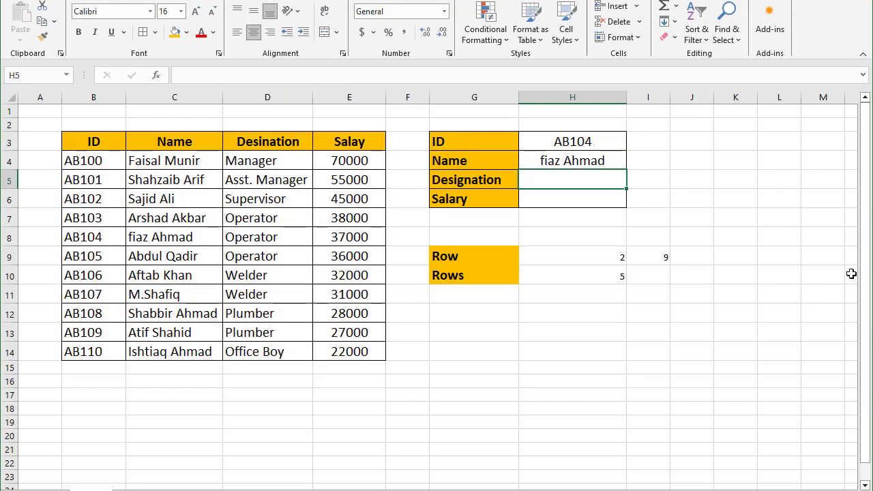
# - Fill the H4 formula down to the Designation and Salary cells H5:H6 and review the copied ROW references
pyautogui.click(602, 160)
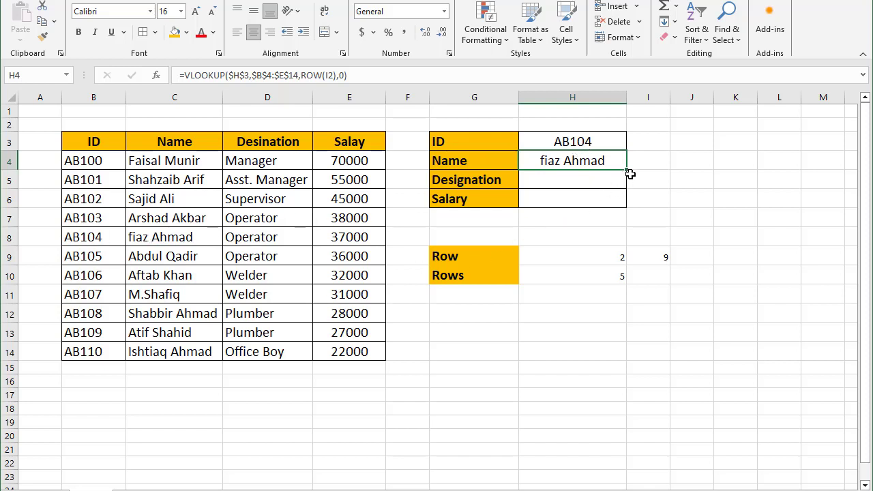
pyautogui.moveTo(629, 171); pyautogui.dragTo(628, 206)
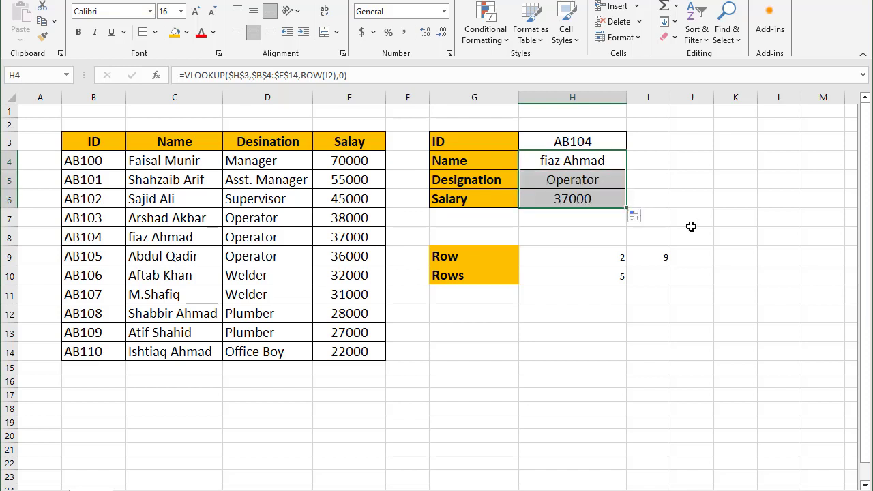
pyautogui.click(691, 200)
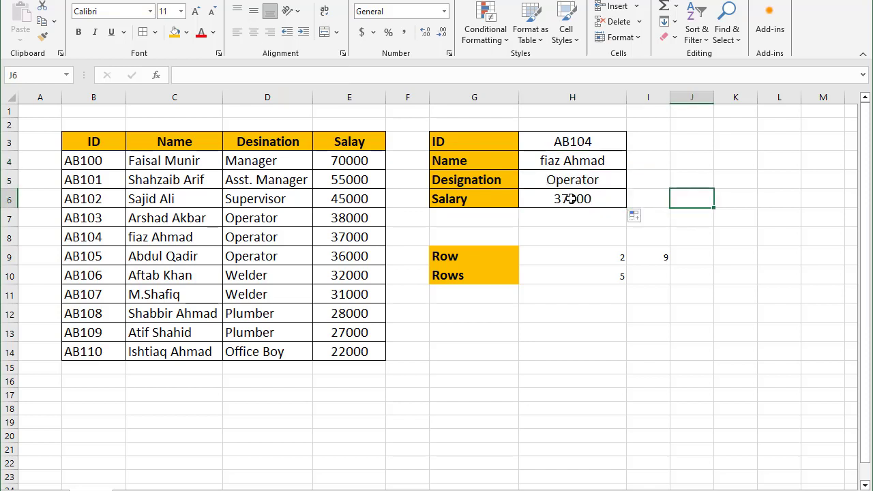
pyautogui.click(572, 199)
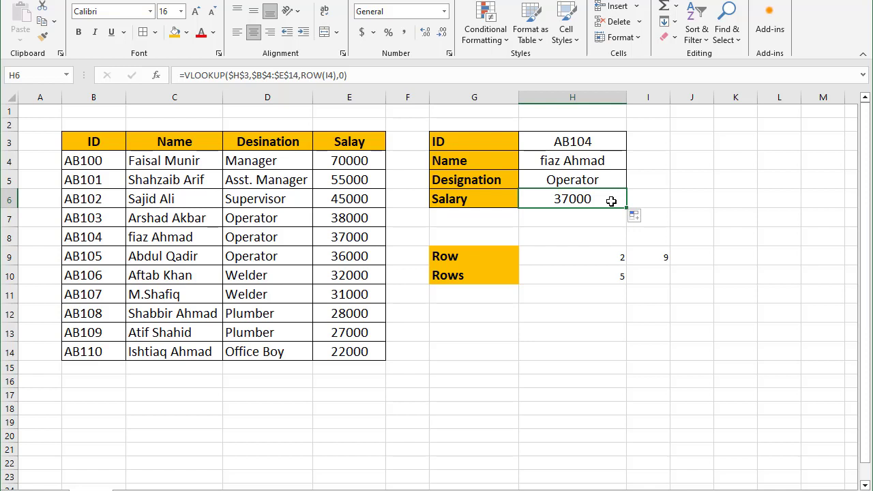
pyautogui.click(591, 161)
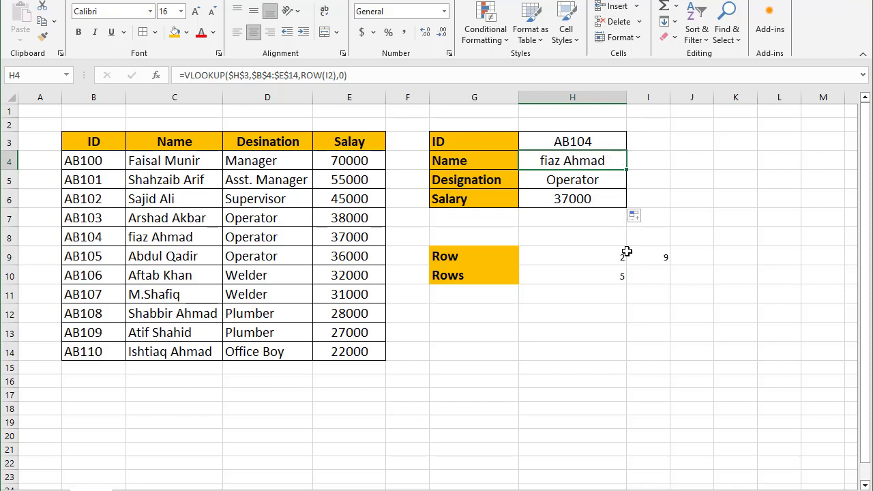
# - Clear the lookup formulas from the Name, Designation and Salary cells H4:H6
pyautogui.click(665, 185)
pyautogui.moveTo(599, 163); pyautogui.dragTo(591, 197)
pyautogui.press('Delete')
# - Begin a new VLOOKUP in the Name cell H4 using lookup value $H$3 and table array $B$4:$E$14
pyautogui.click(569, 158)
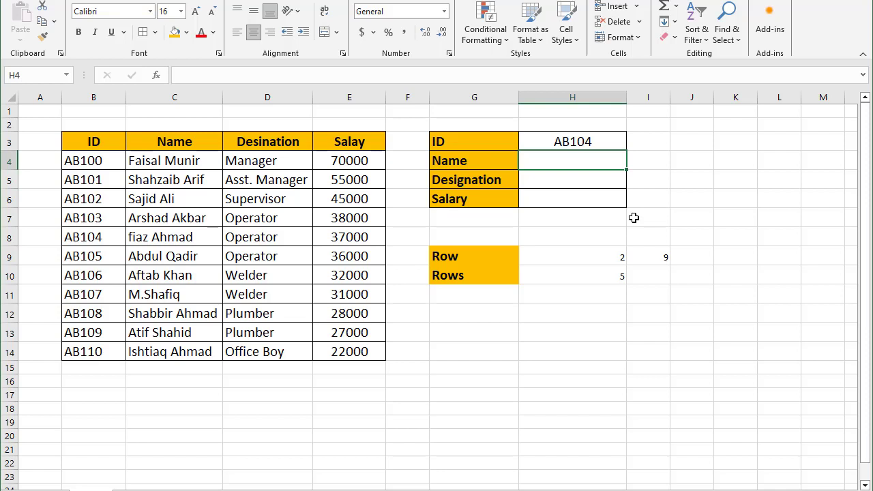
pyautogui.write('=vl')
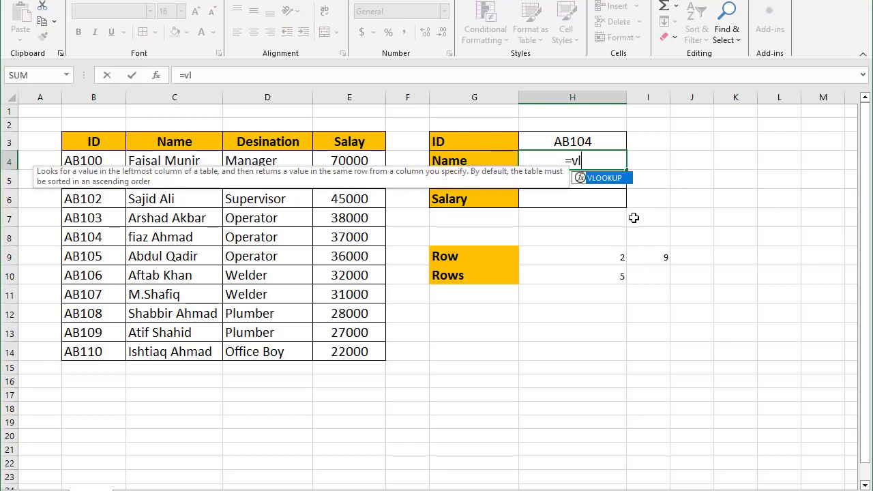
pyautogui.press('Tab')
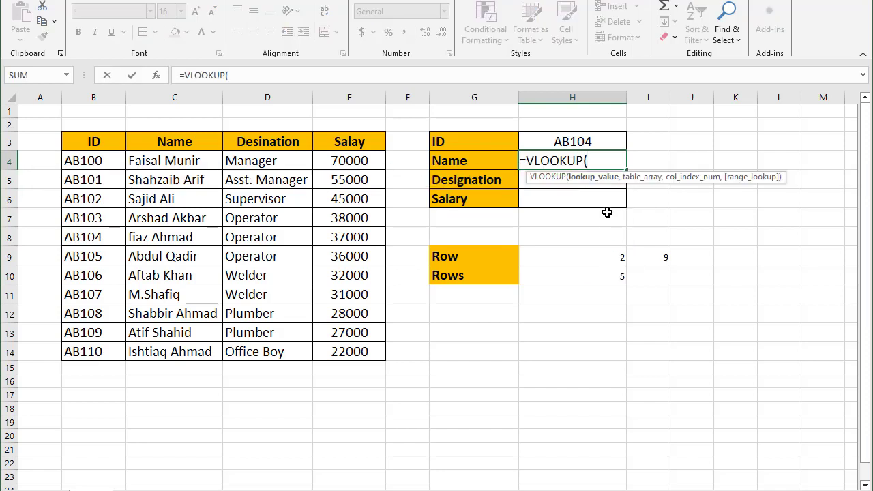
pyautogui.click(594, 143)
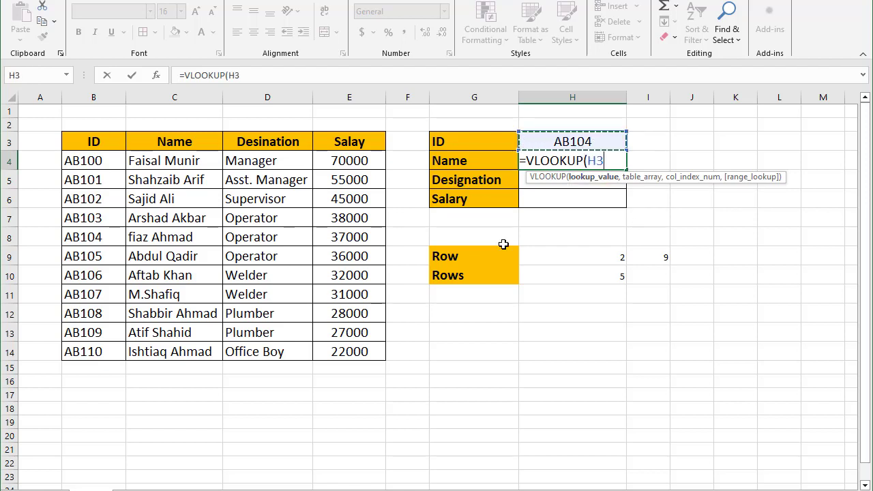
pyautogui.press('F4')
pyautogui.write(',')
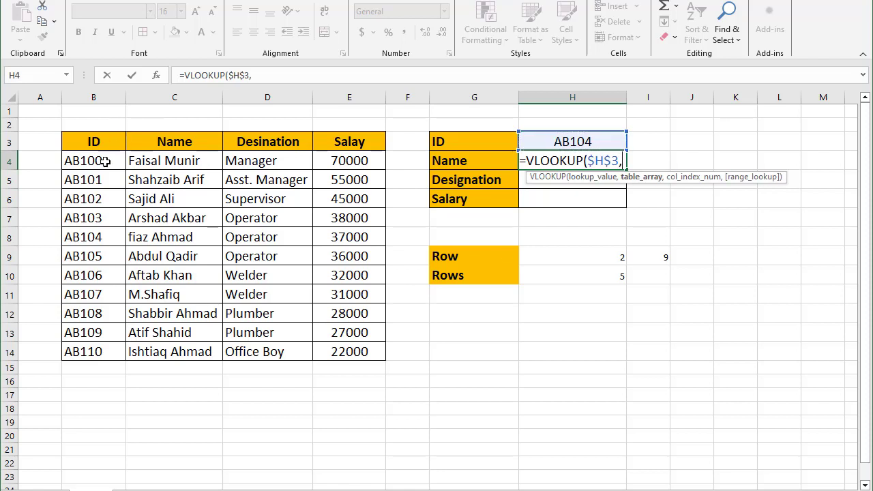
pyautogui.moveTo(109, 161); pyautogui.dragTo(347, 343)
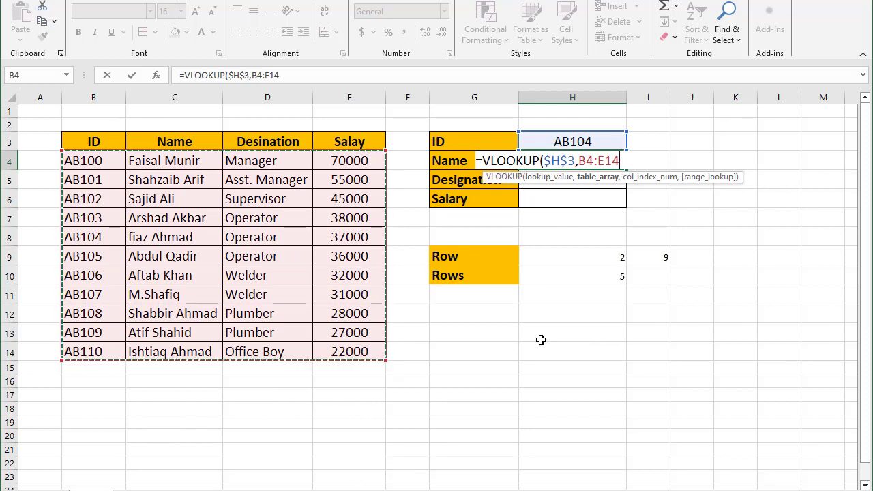
pyautogui.press('F4')
pyautogui.write(',')
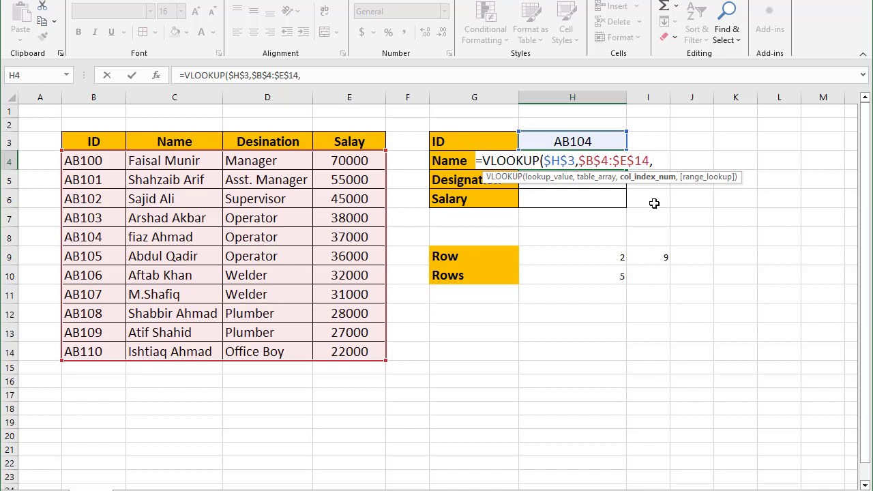
# - Enter ROWS($K$3:K4) as the column index of the H4 VLOOKUP, locking only the K3 reference as absolute
pyautogui.write('row')
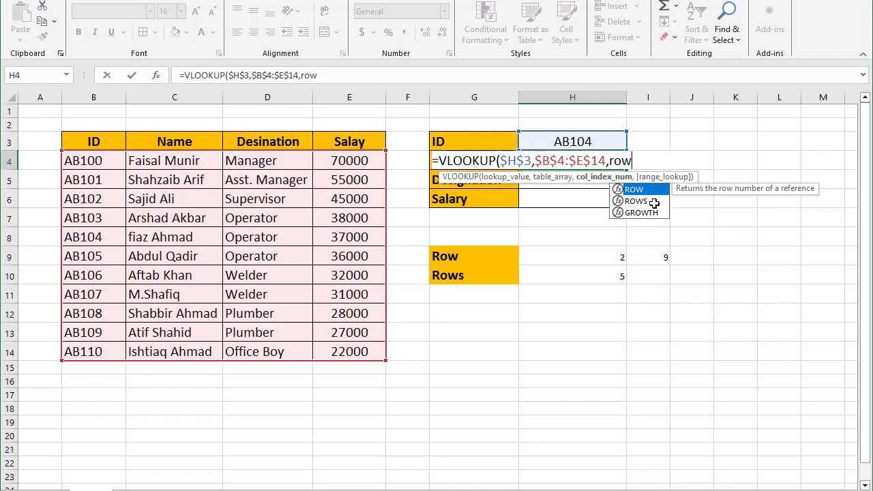
pyautogui.doubleClick(653, 203)
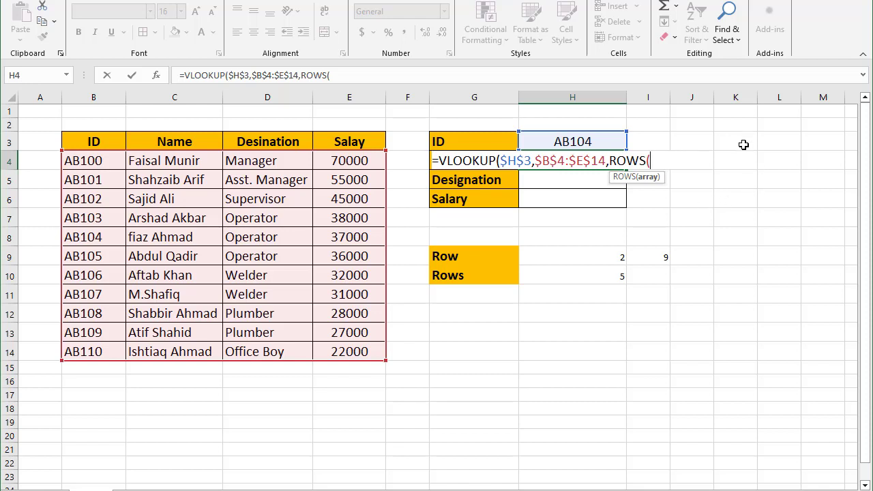
pyautogui.click(747, 150)
pyautogui.moveTo(747, 150); pyautogui.dragTo(748, 156)
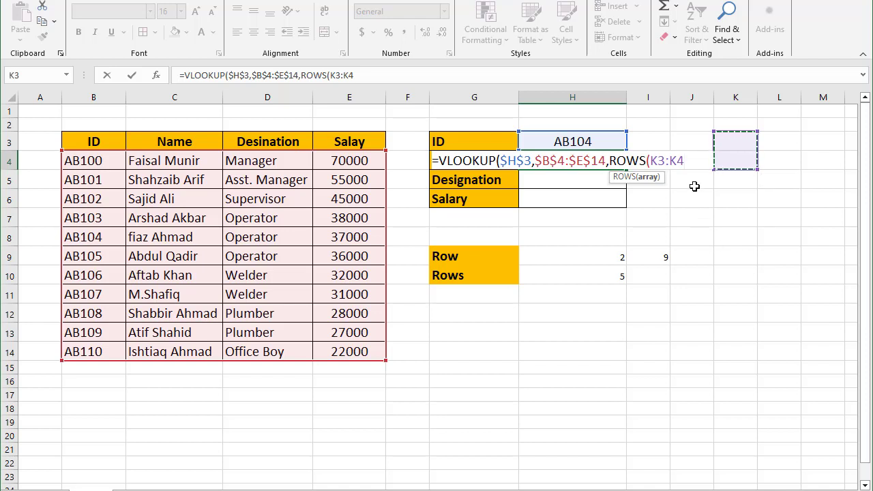
pyautogui.moveTo(666, 160); pyautogui.dragTo(650, 160)
pyautogui.press('F4')
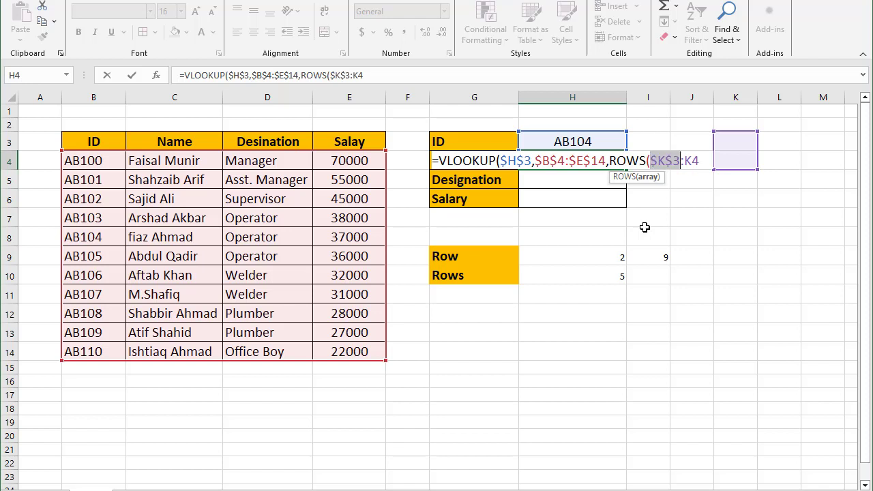
pyautogui.click(703, 161)
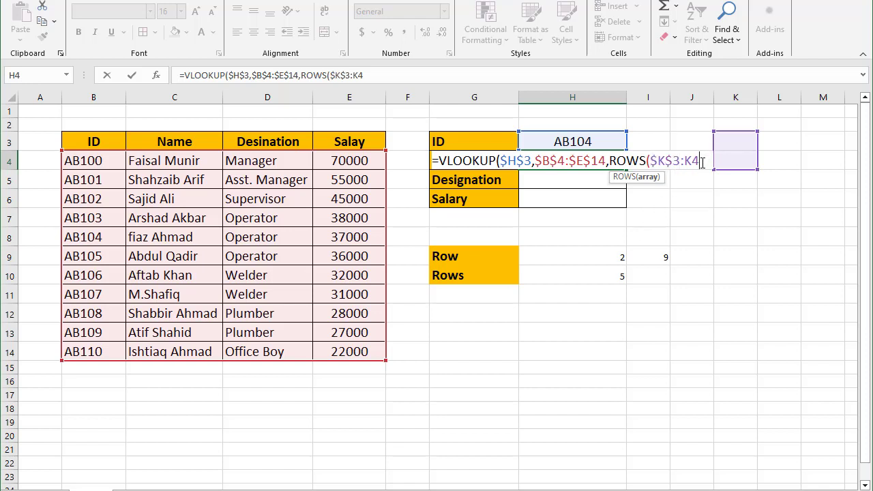
pyautogui.write(')')
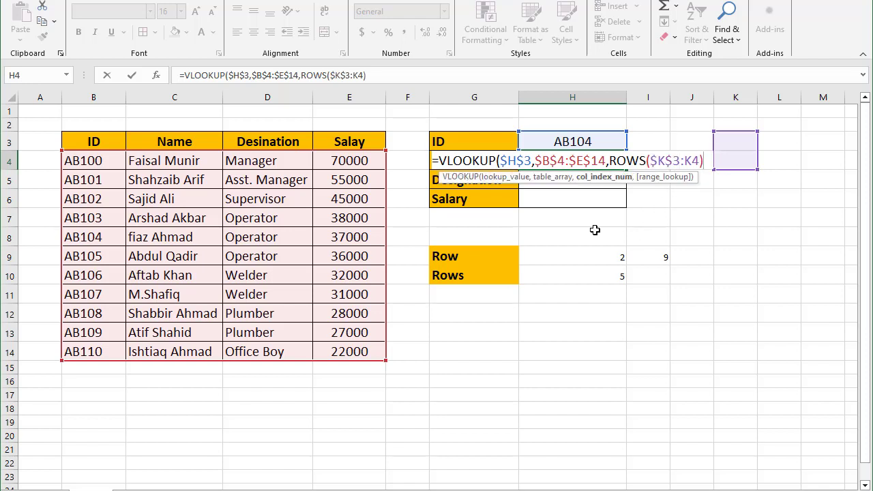
# - Complete the VLOOKUP in the Name cell H4 with 0 as the range lookup for an exact match
pyautogui.write(',0')
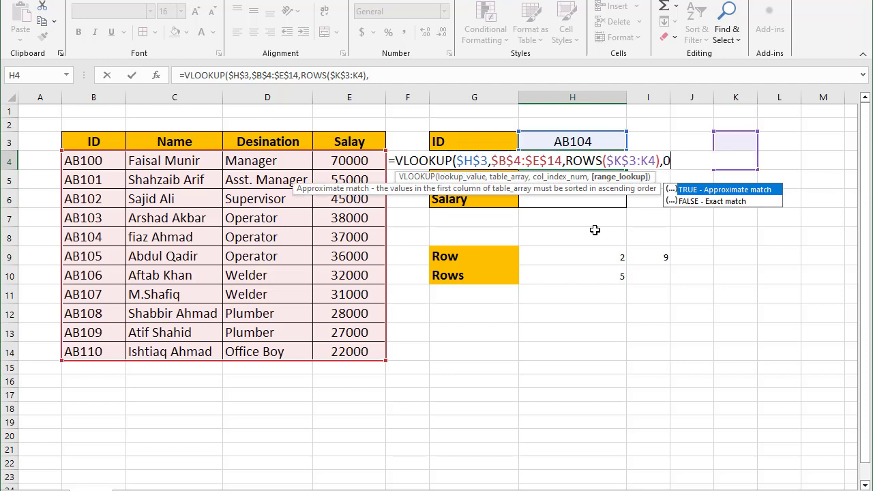
pyautogui.write(')')
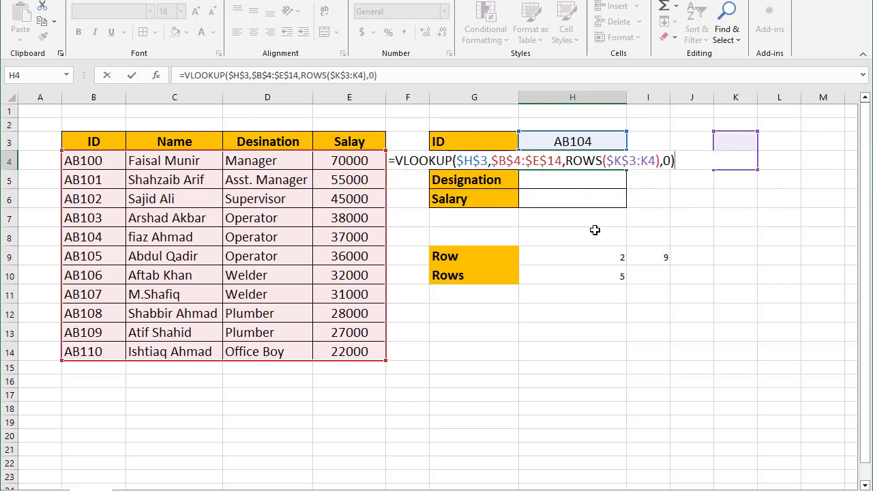
pyautogui.press('Return')
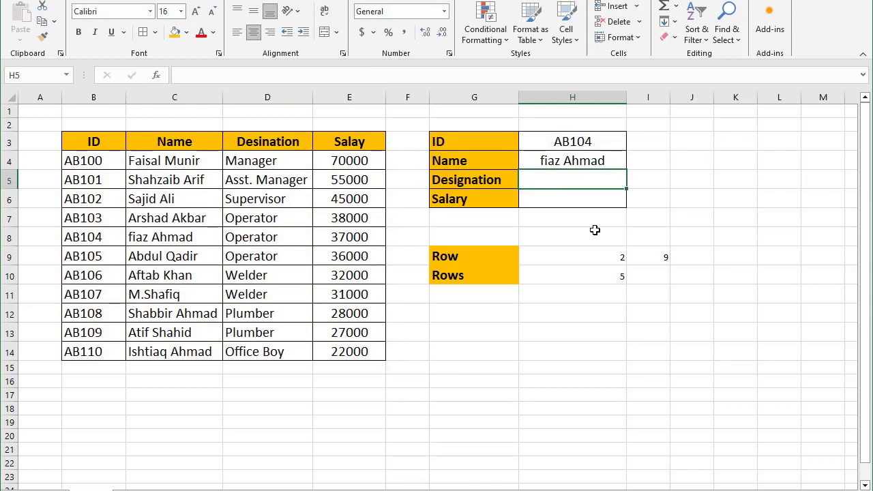
# - Fill the ROWS-based H4 formula down to the Designation and Salary cells H5:H6
pyautogui.click(567, 164)
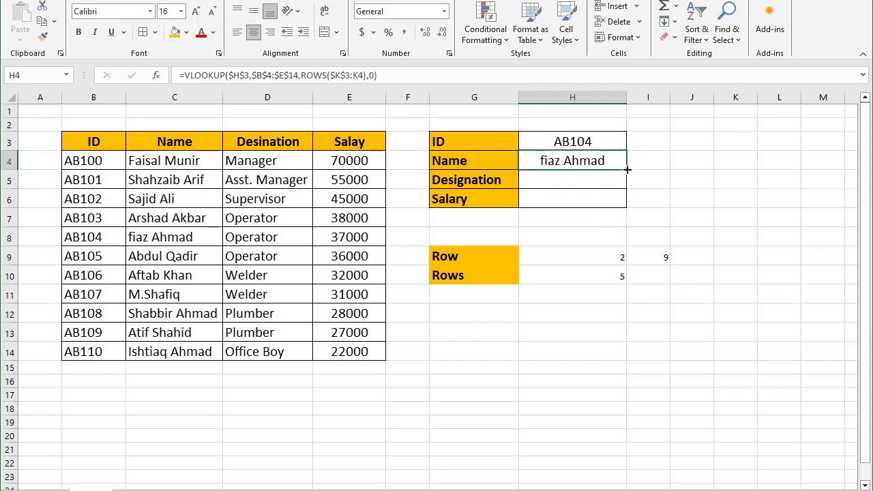
pyautogui.moveTo(627, 169); pyautogui.dragTo(627, 204)
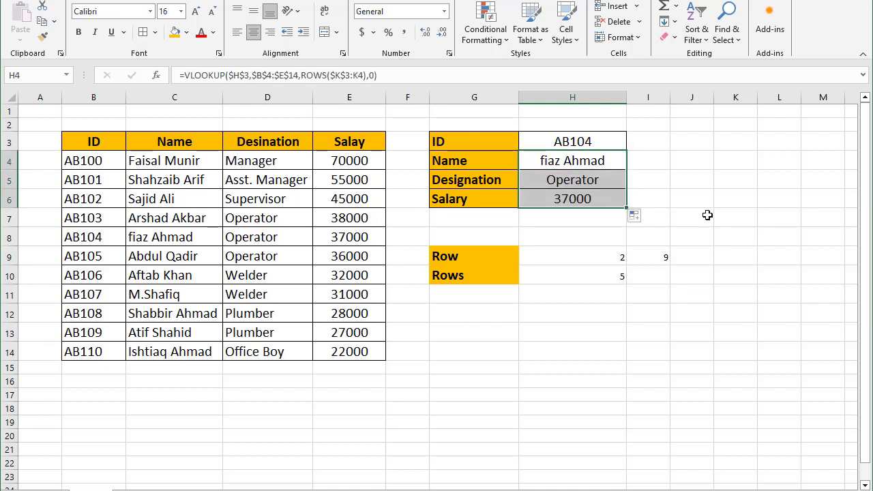
pyautogui.click(591, 179)
# - Change the lookup ID in H3 to the employee ID listed in cell B5 to test the formulas
pyautogui.click(581, 145)
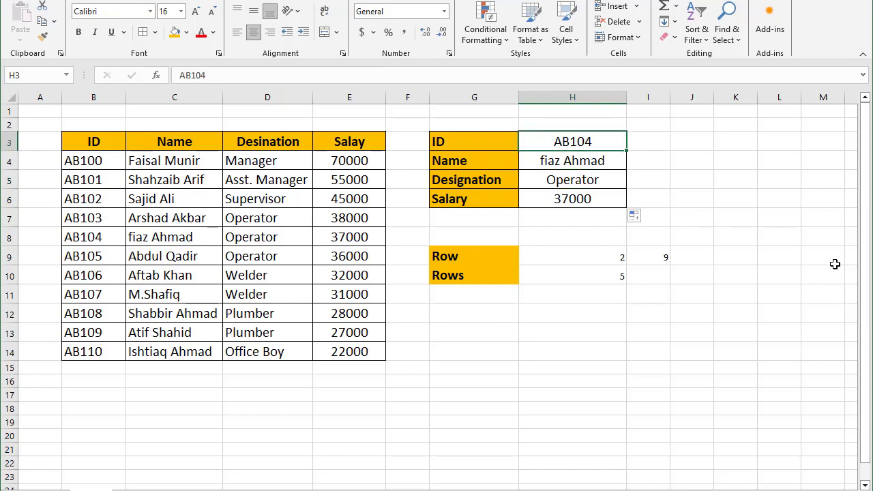
pyautogui.write('AB')
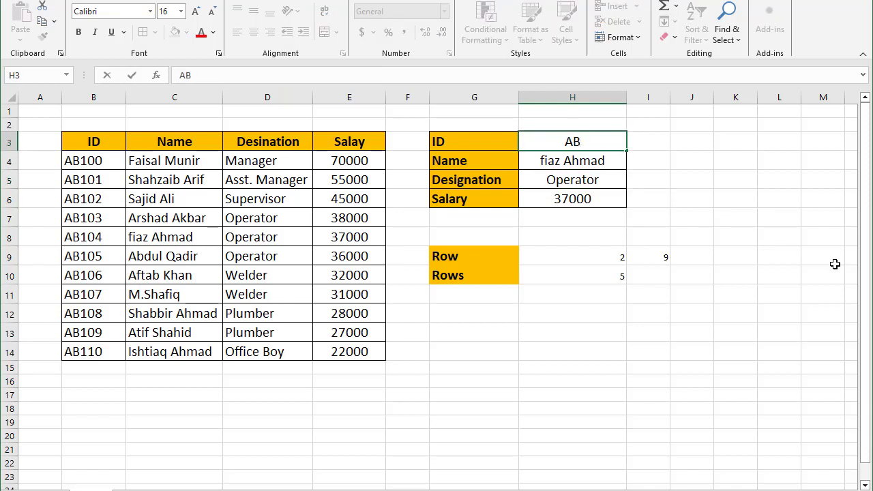
pyautogui.write('101')
pyautogui.press('Return')
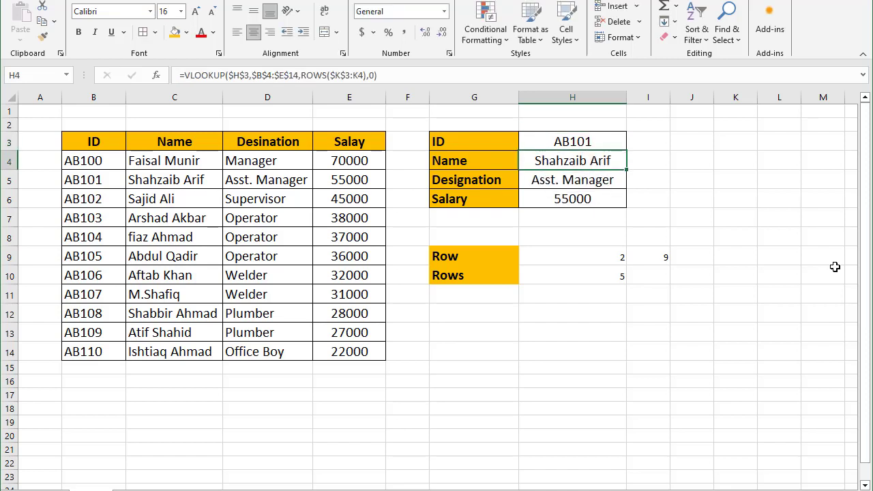